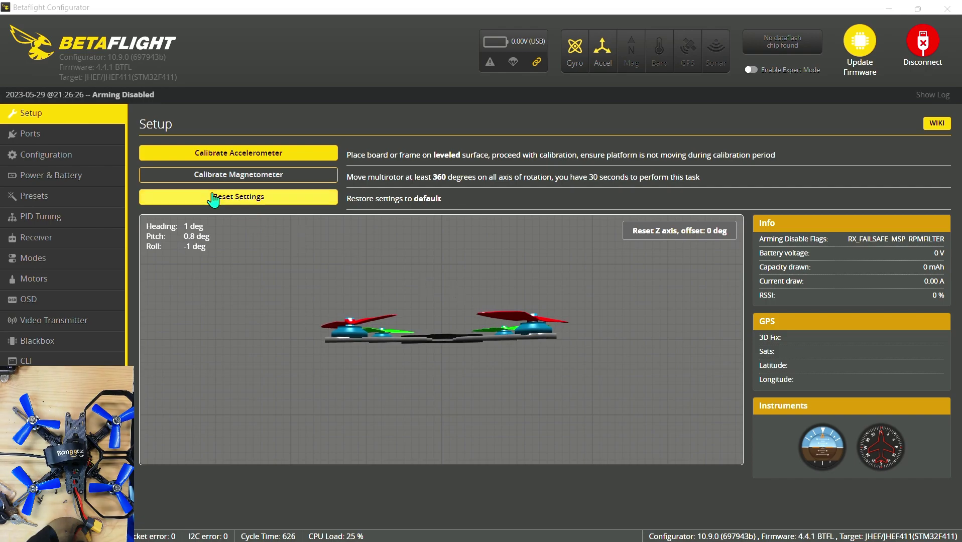
# Save the board and sensor alignment configuration and reboot the flight controller.
pyautogui.click(67, 159)
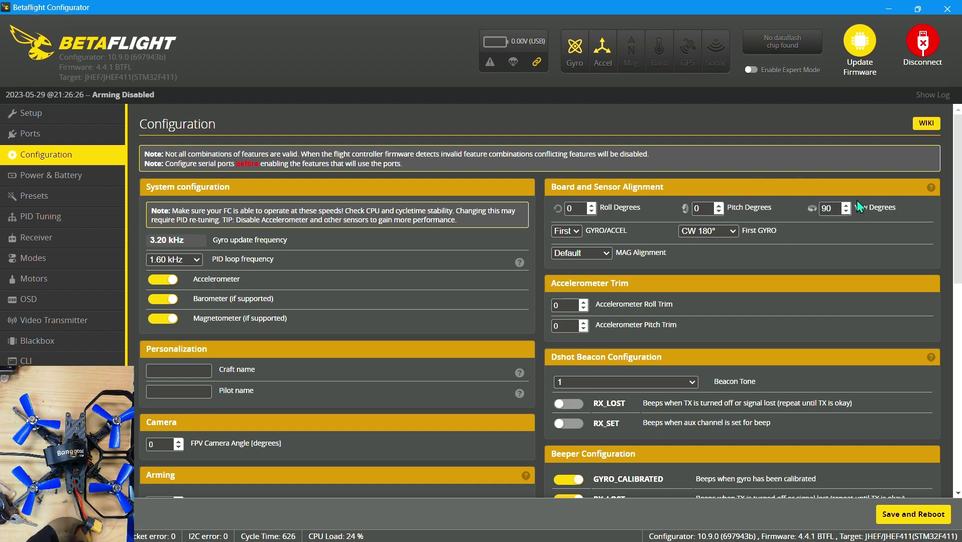
pyautogui.click(900, 517)
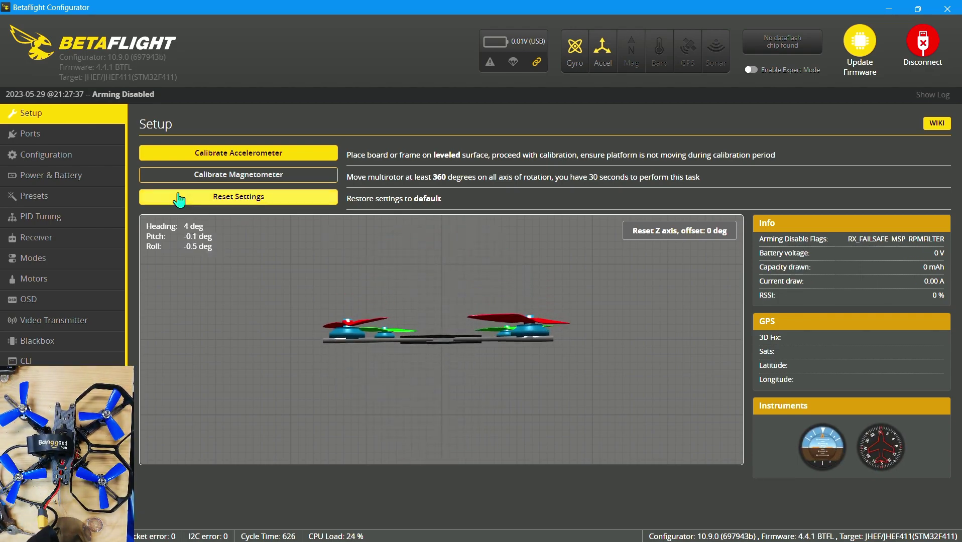
# Review the roll, pitch and yaw board alignment settings against the 3D model's orientation on the Setup page.
pyautogui.click(83, 156)
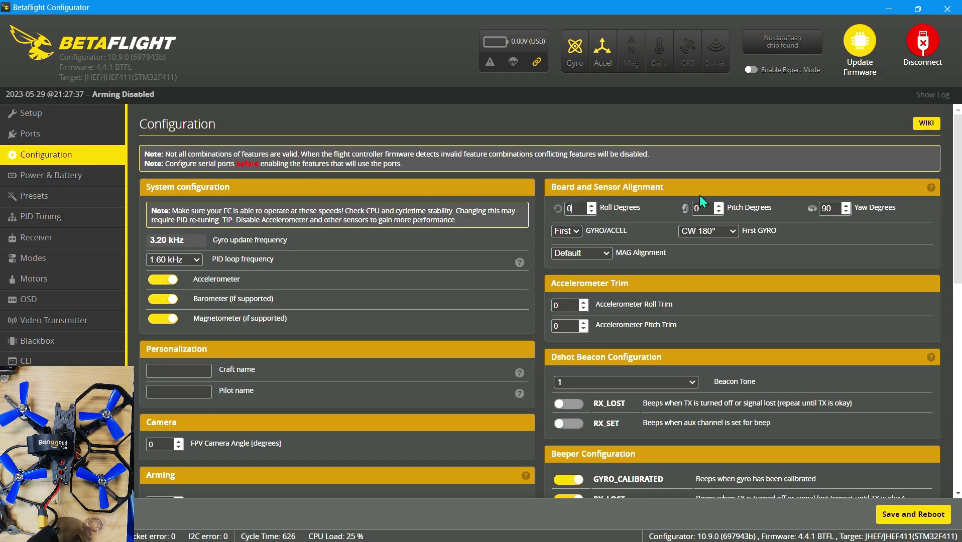
pyautogui.doubleClick(569, 210)
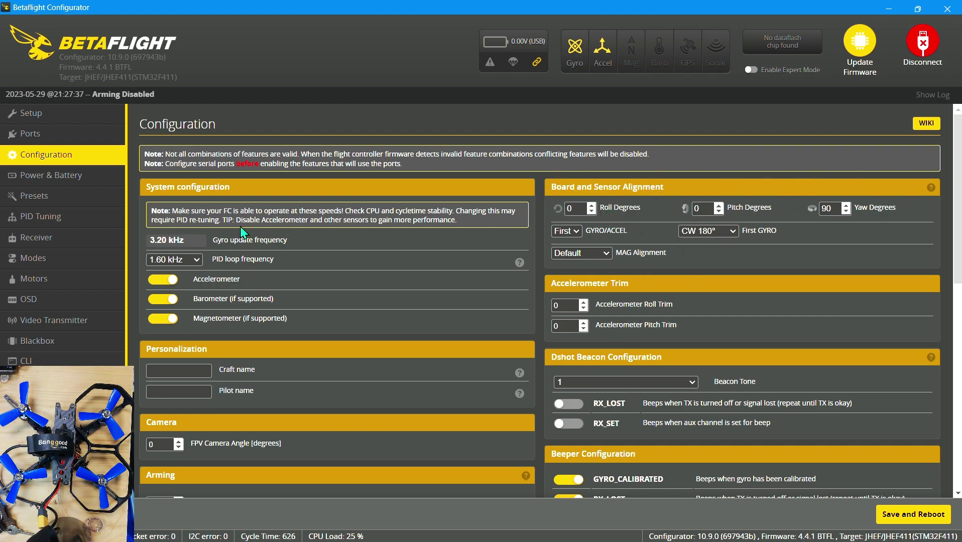
pyautogui.click(78, 119)
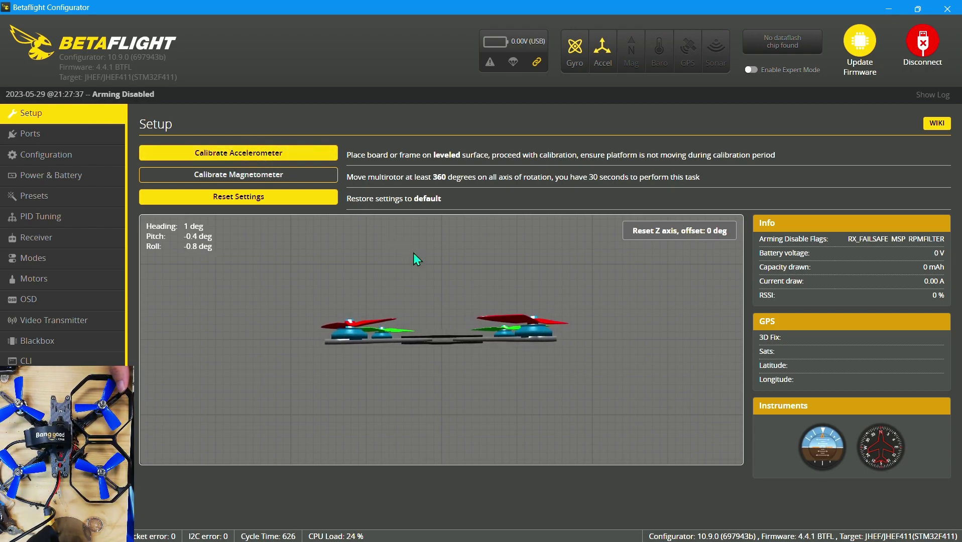
pyautogui.click(61, 158)
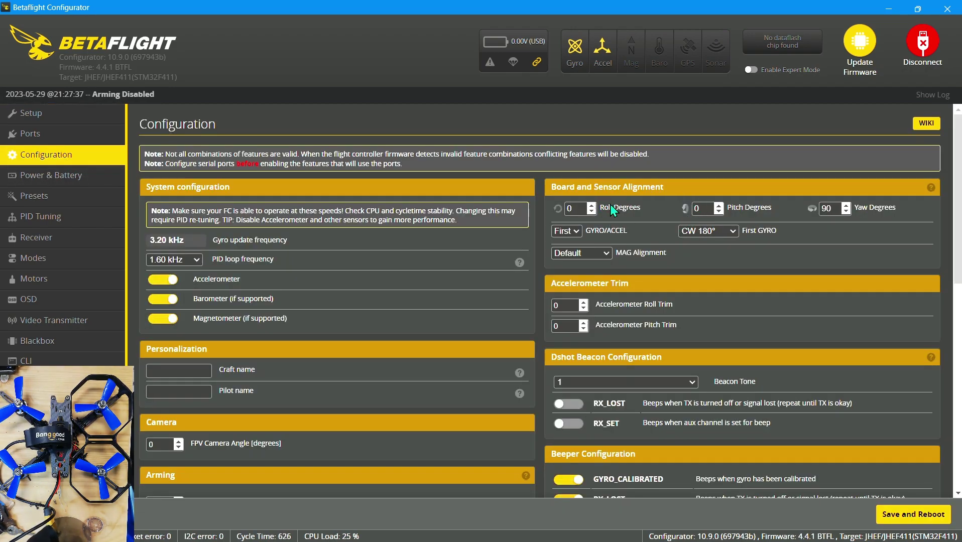
# Calibrate the accelerometer with the quadcopter resting level.
pyautogui.click(36, 114)
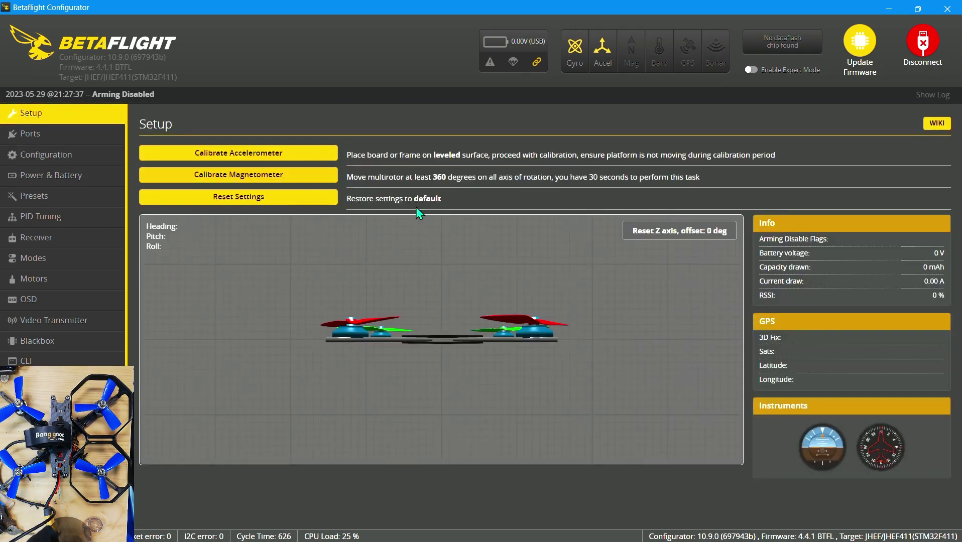
pyautogui.click(246, 161)
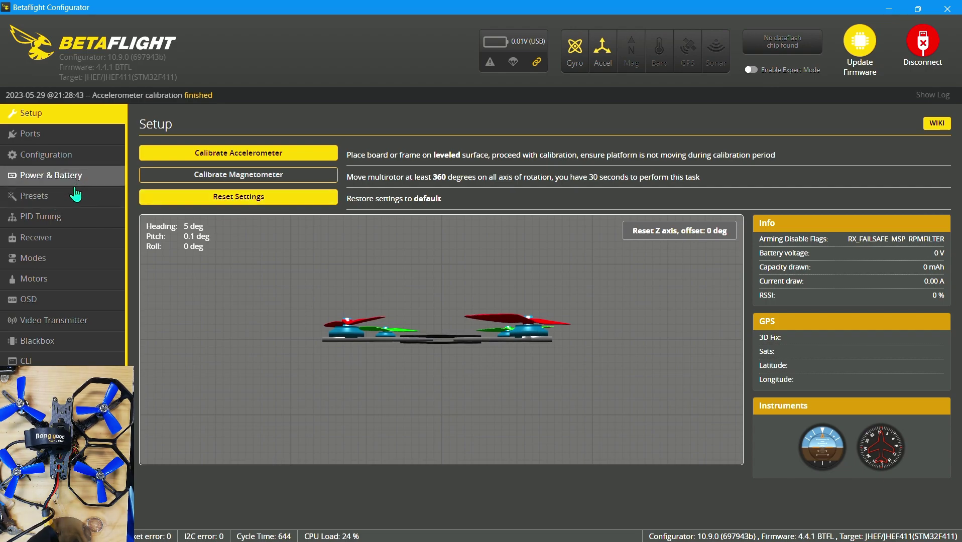
# Check the mode switch assignments and the receiver channel bars against the transmitter's sticks and switches.
pyautogui.click(72, 263)
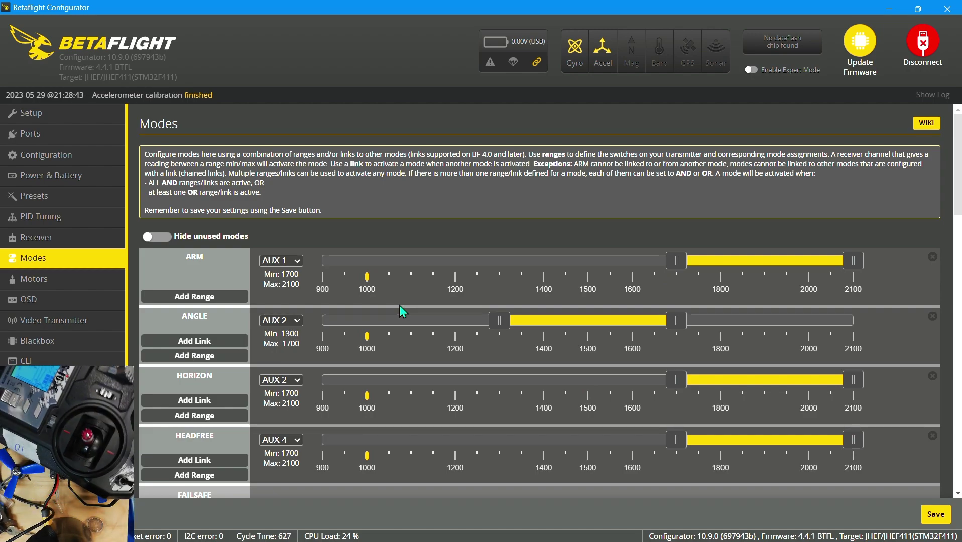
pyautogui.click(44, 241)
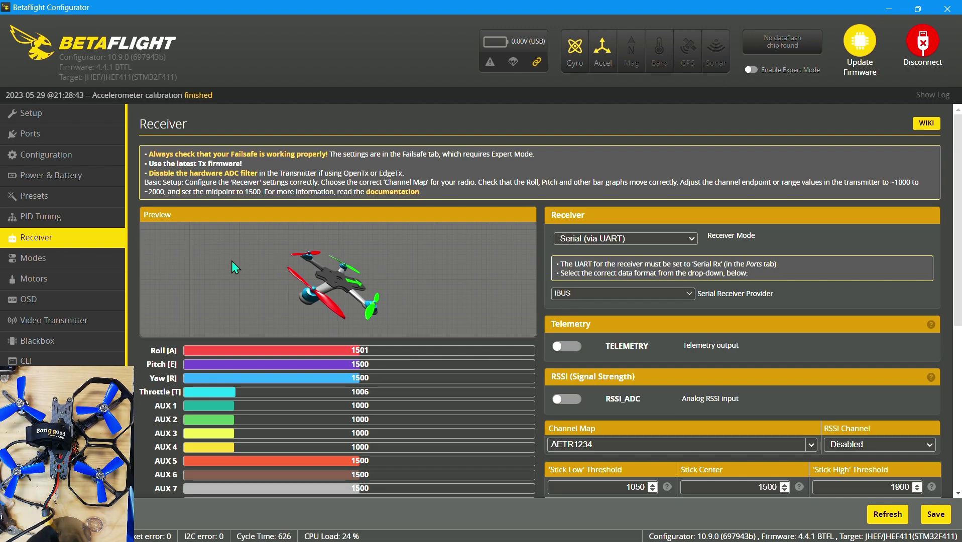
# Delete the existing activation ranges of the ARM, ANGLE, HORIZON and HEADFREE modes.
pyautogui.click(44, 270)
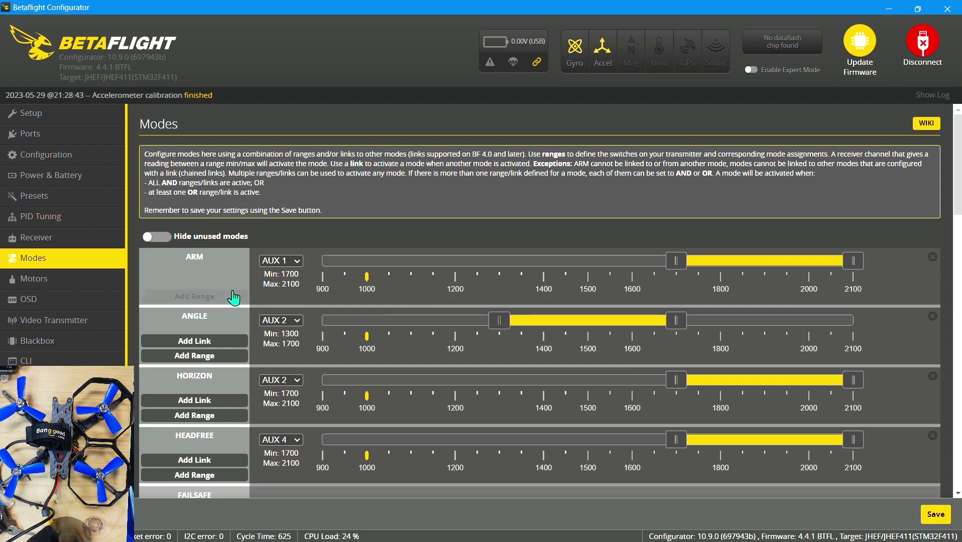
pyautogui.scroll(-1, 241, 297)
pyautogui.scroll(1, 301, 298)
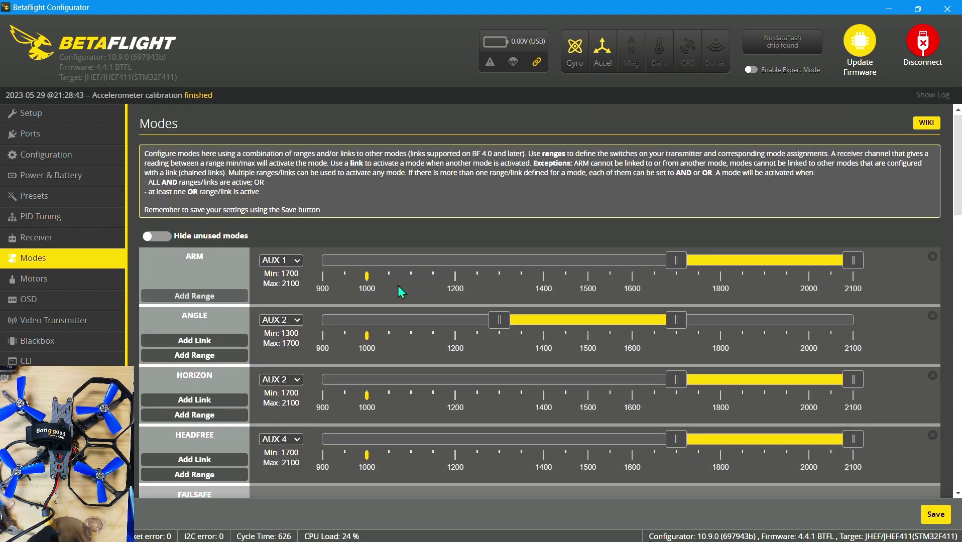
pyautogui.click(932, 256)
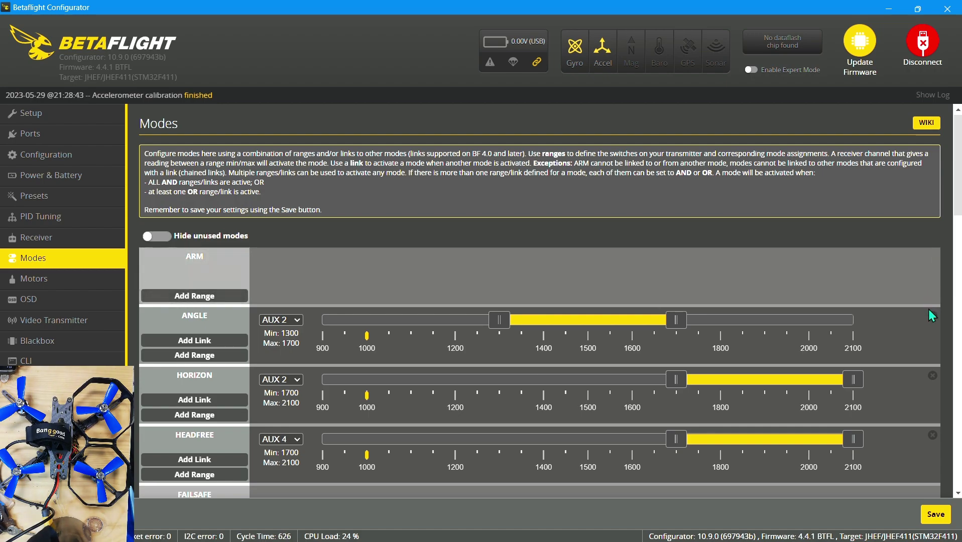
pyautogui.click(932, 315)
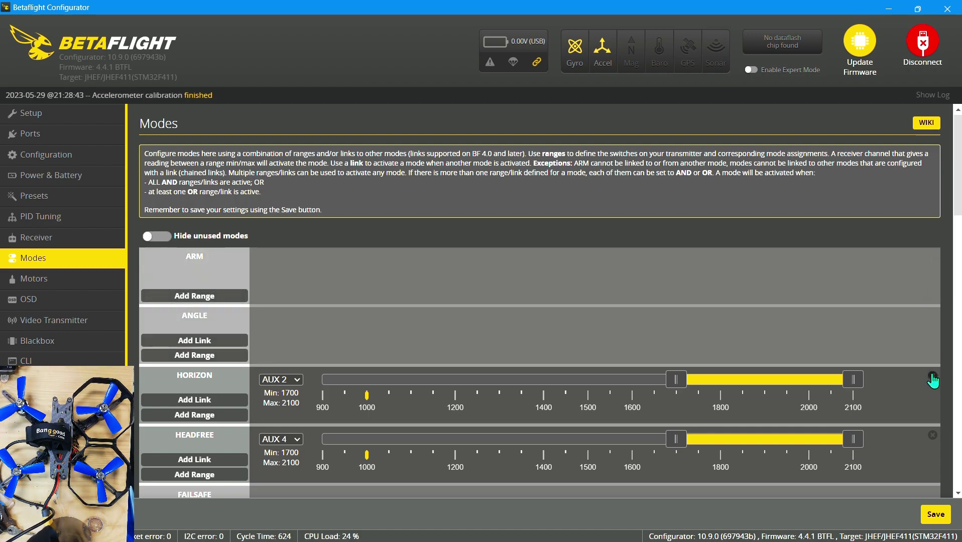
pyautogui.click(933, 378)
pyautogui.click(932, 436)
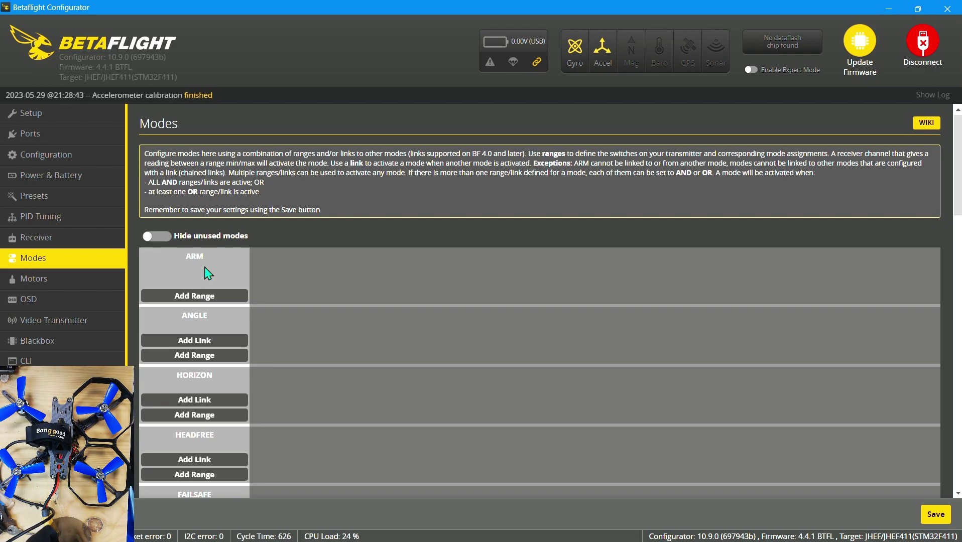
# Add an ARM mode range on AUX 1 and set it from 1750 to 2100.
pyautogui.click(202, 302)
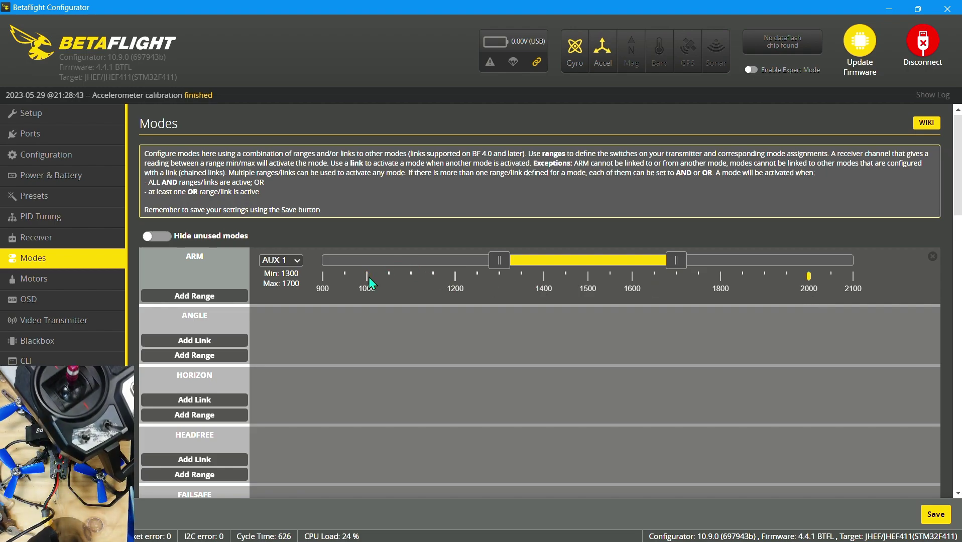
pyautogui.moveTo(557, 260); pyautogui.dragTo(704, 268)
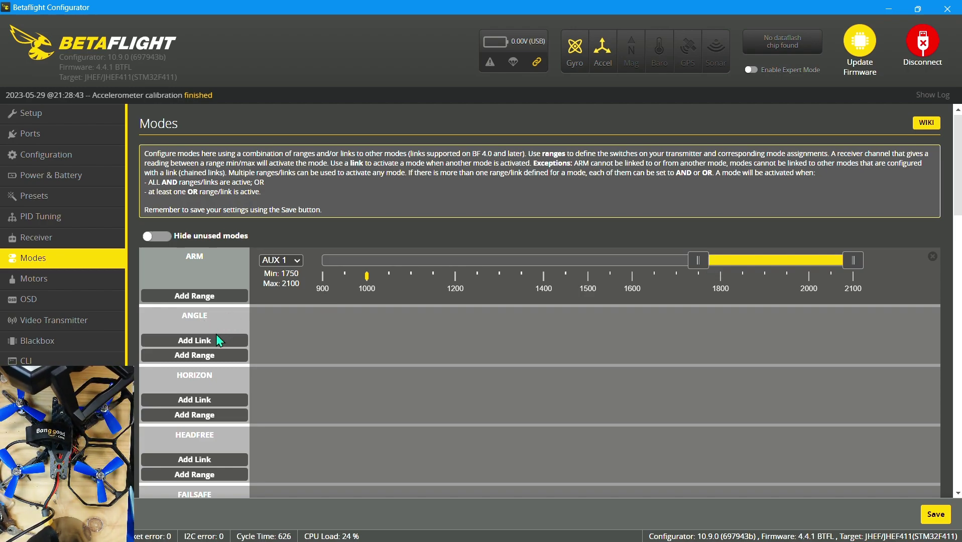
# Add an ANGLE mode range on AUX 2 covering the full 900 to 2100, and save the modes.
pyautogui.click(210, 356)
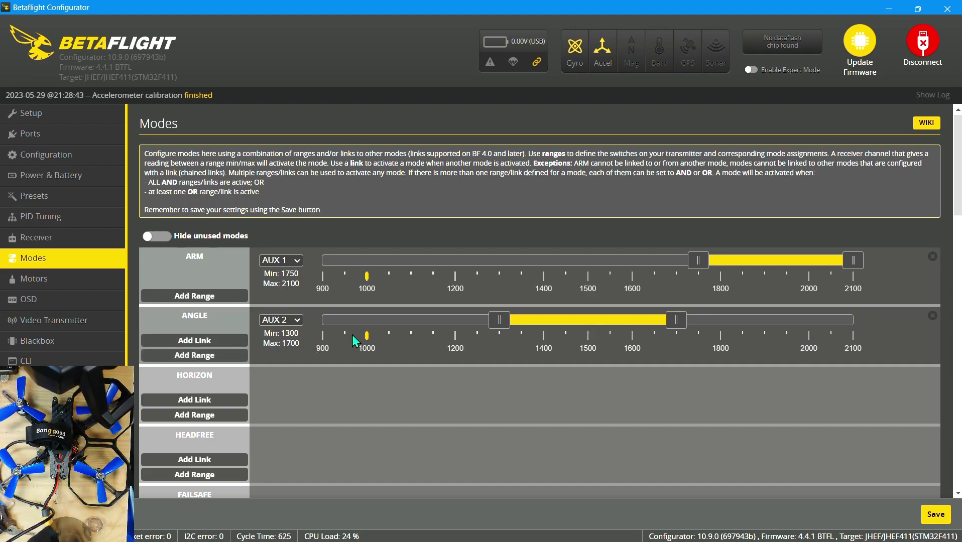
pyautogui.moveTo(501, 322); pyautogui.dragTo(289, 321)
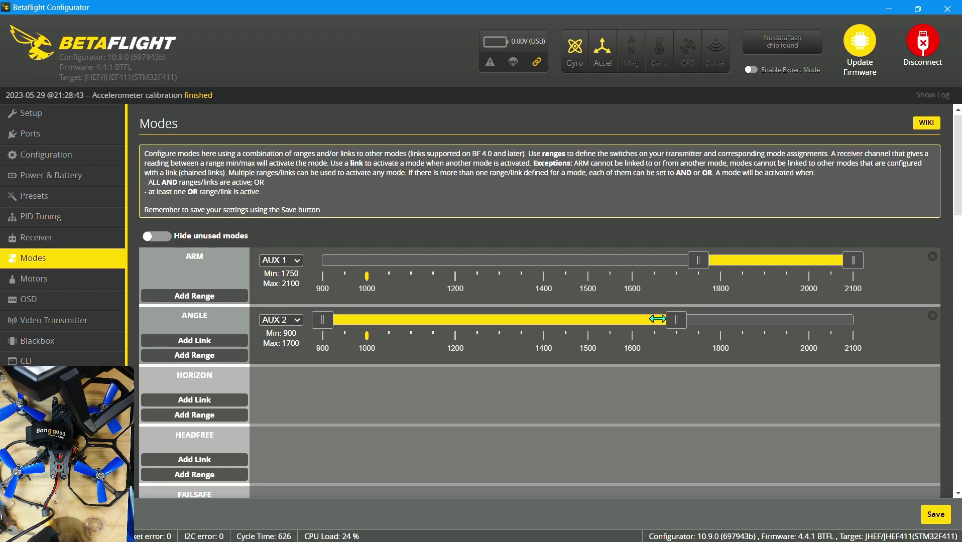
pyautogui.moveTo(675, 330); pyautogui.dragTo(865, 326)
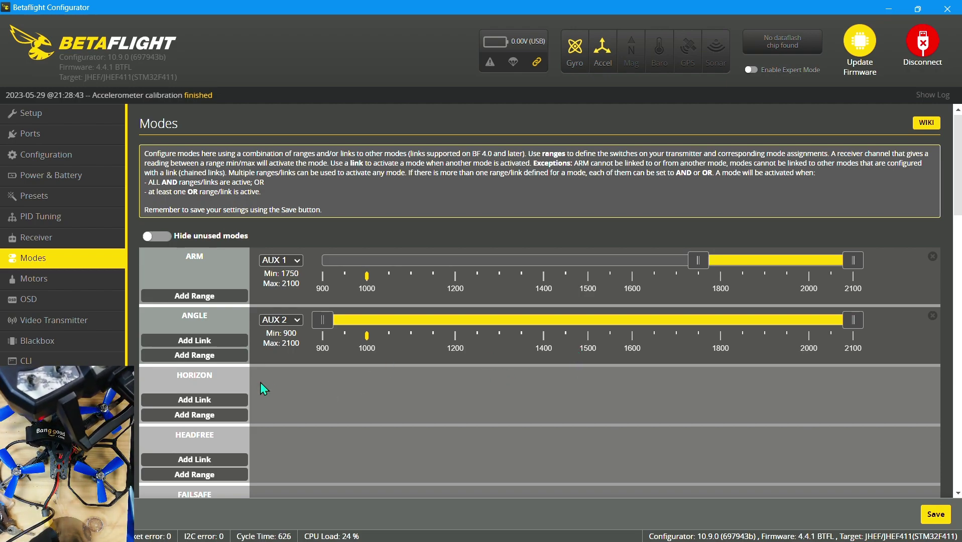
pyautogui.scroll(-1, 260, 383)
pyautogui.scroll(1, 260, 383)
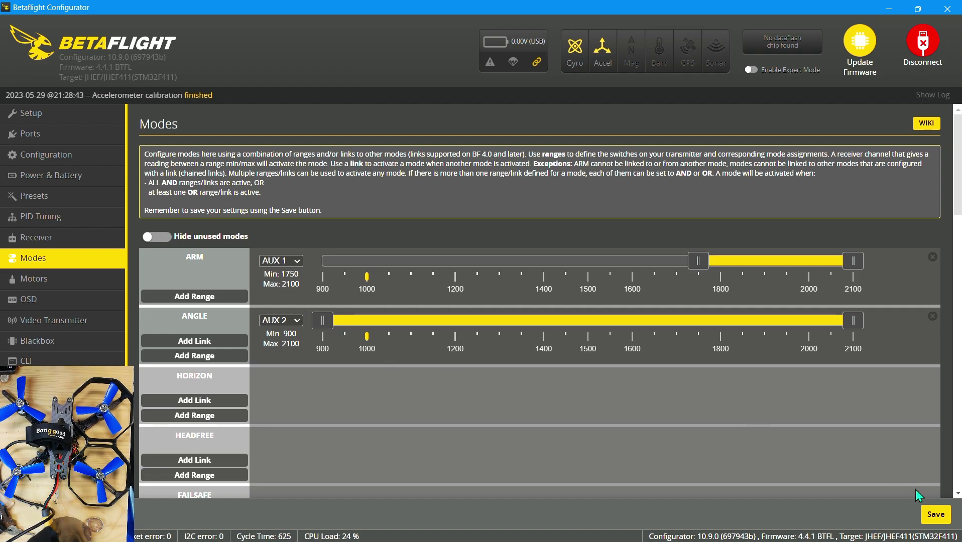
pyautogui.click(932, 518)
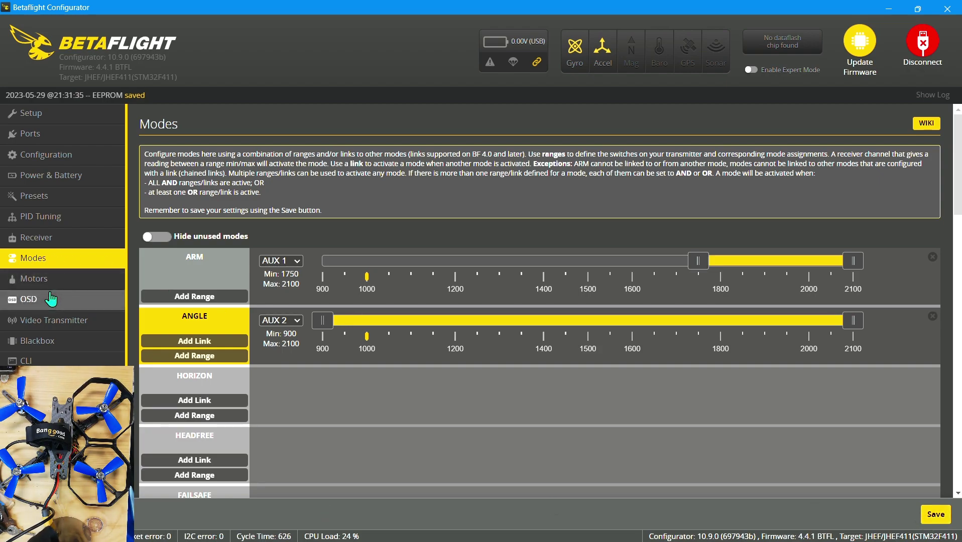
# Enable motor test mode on the Motors page by accepting the risk notice about removed propellers.
pyautogui.click(70, 285)
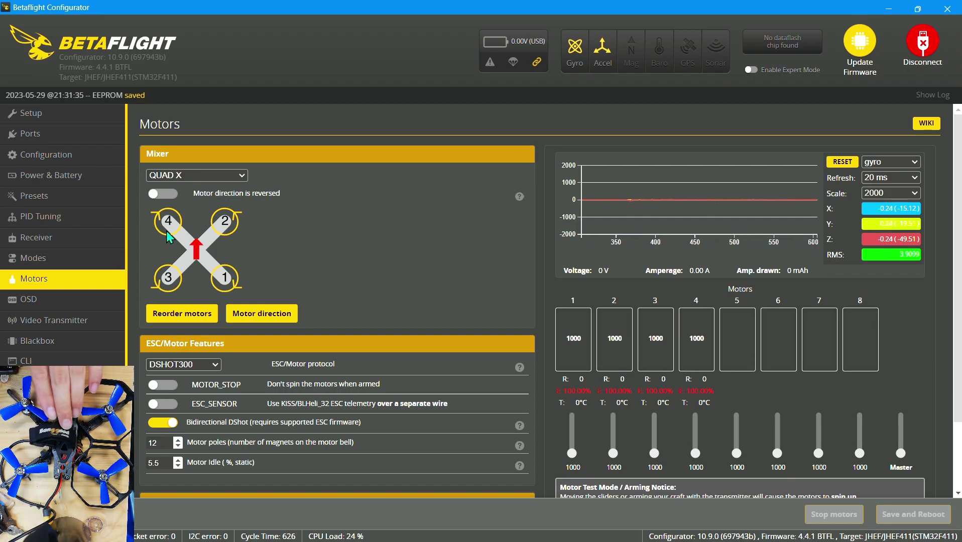
pyautogui.scroll(-3, 386, 264)
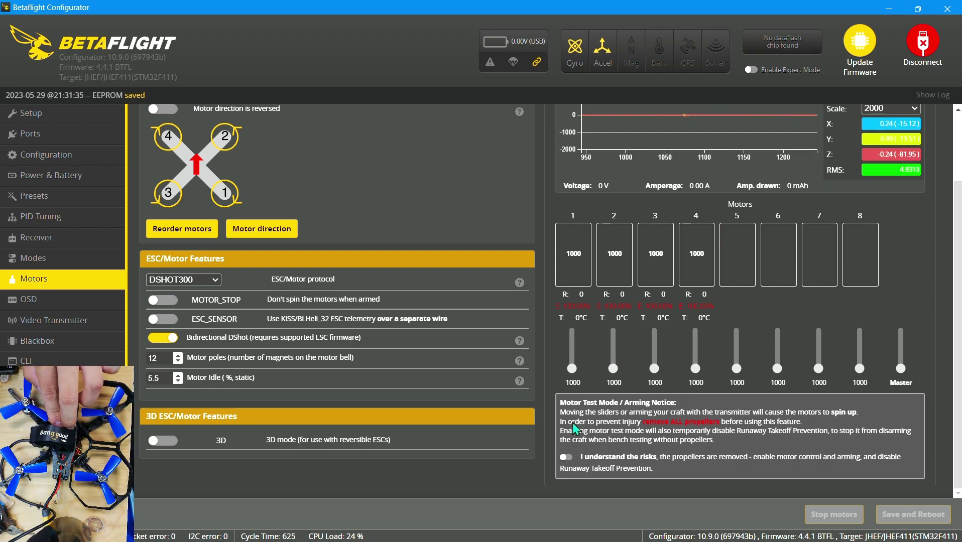
pyautogui.click(566, 459)
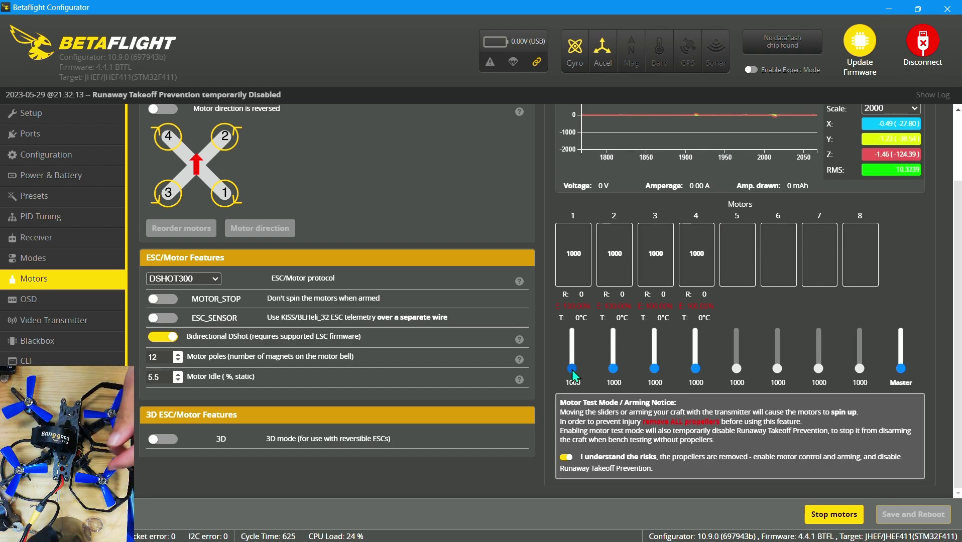
pyautogui.click(566, 458)
pyautogui.click(567, 459)
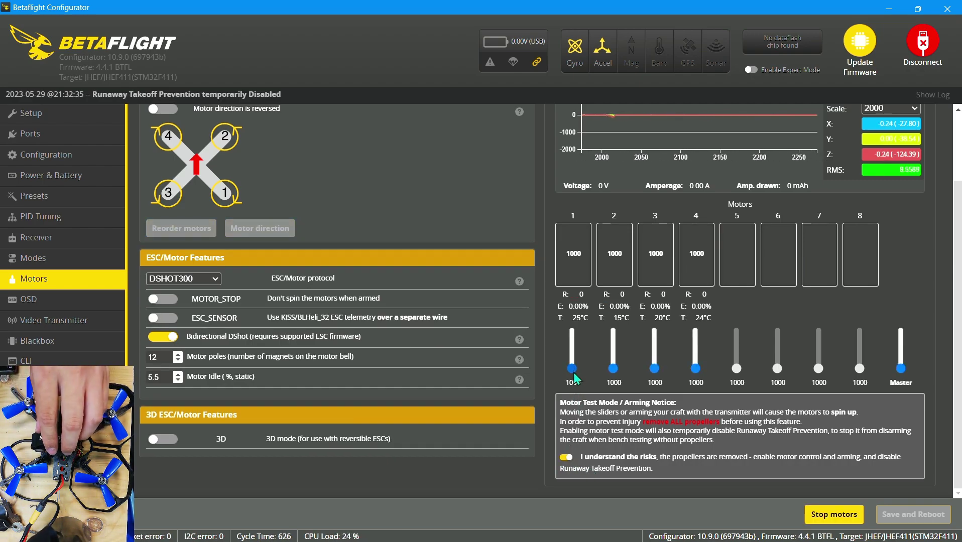
# Spin motors 1 and 2 briefly one at a time, just above 1000, to check their position and direction.
pyautogui.scroll(1, 576, 379)
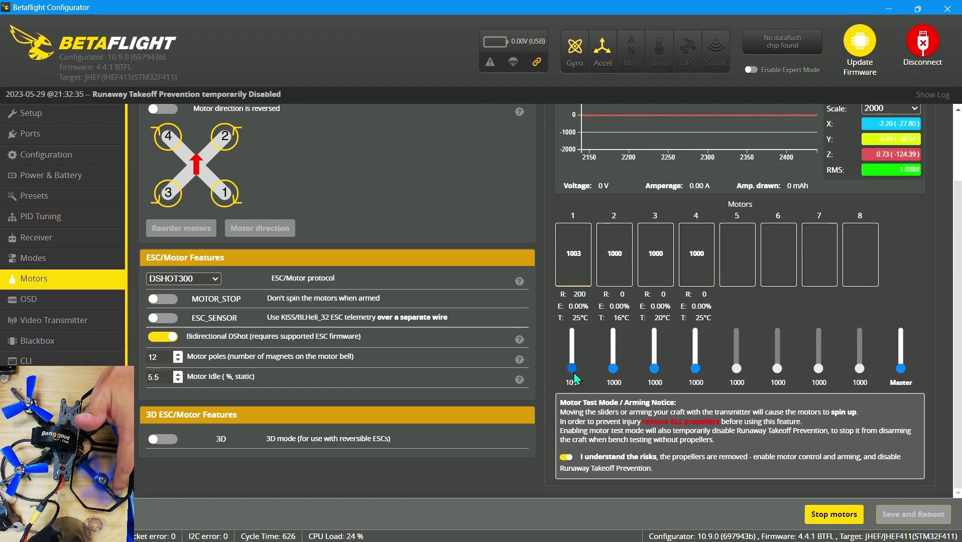
pyautogui.scroll(-1, 576, 379)
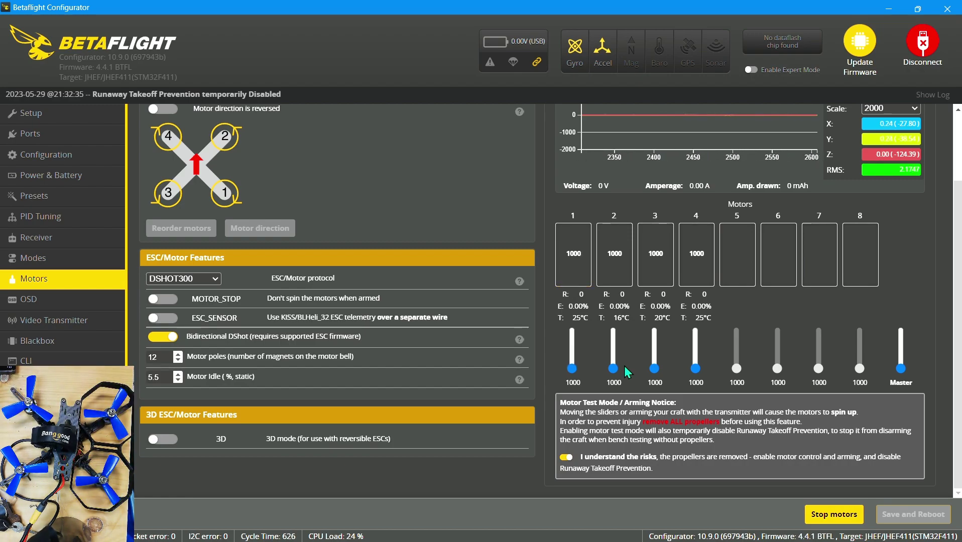
pyautogui.scroll(1, 617, 378)
pyautogui.scroll(1, 618, 377)
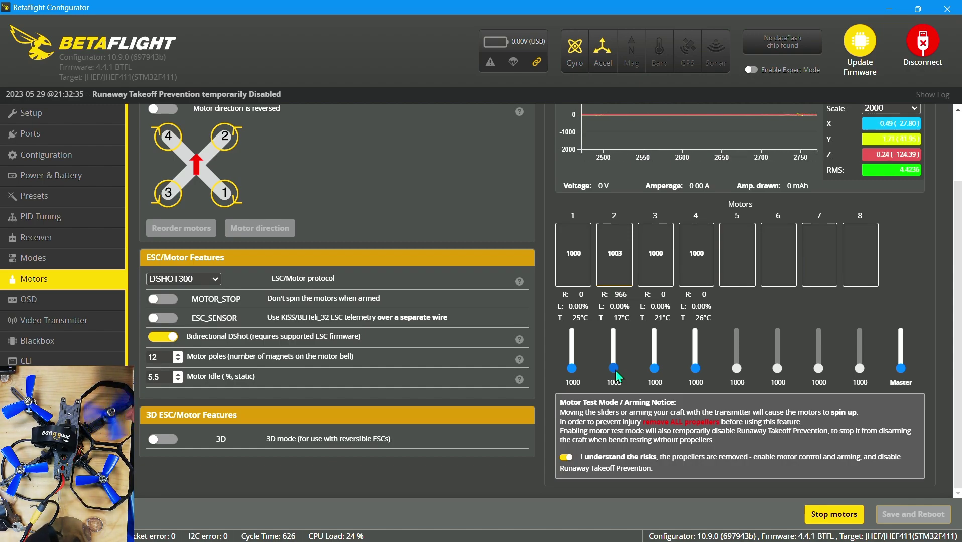
pyautogui.scroll(-2, 617, 378)
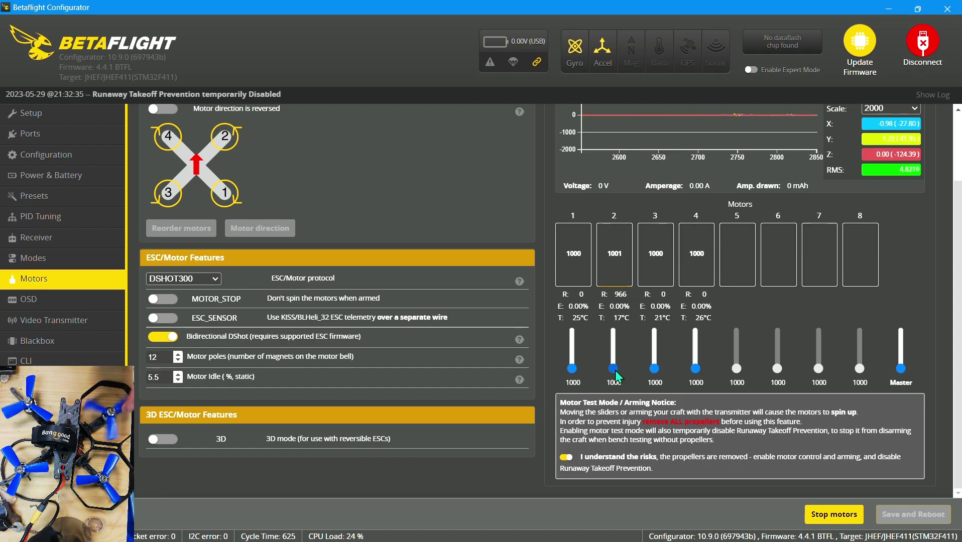
# Spin motors 3 and 4 briefly one at a time, just above 1000, and stop all motors to end the test.
pyautogui.scroll(1, 654, 371)
pyautogui.scroll(1, 655, 374)
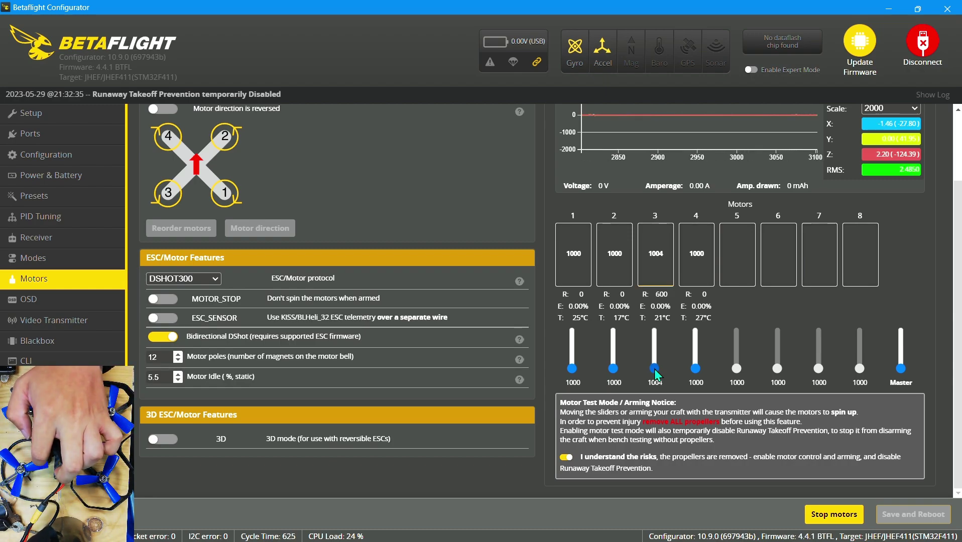
pyautogui.scroll(-2, 655, 374)
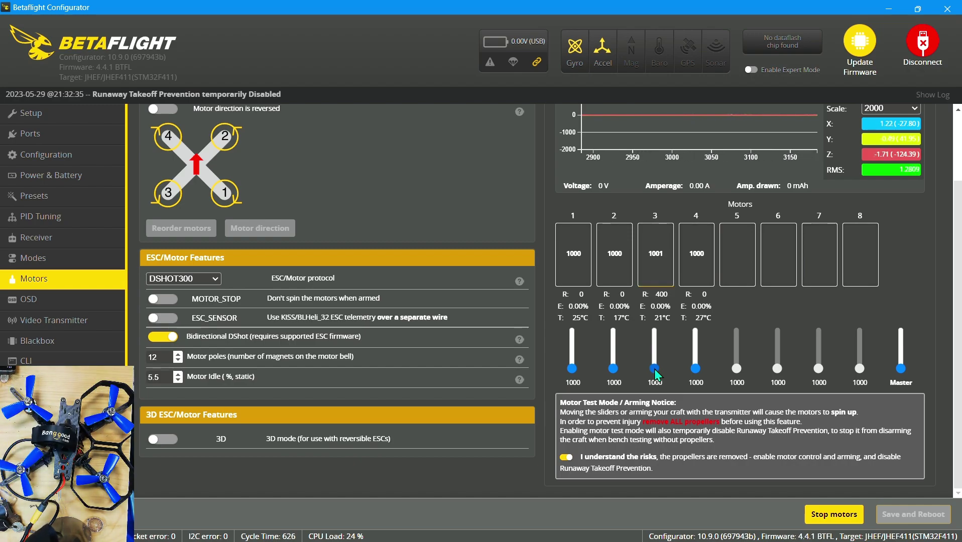
pyautogui.scroll(2, 696, 372)
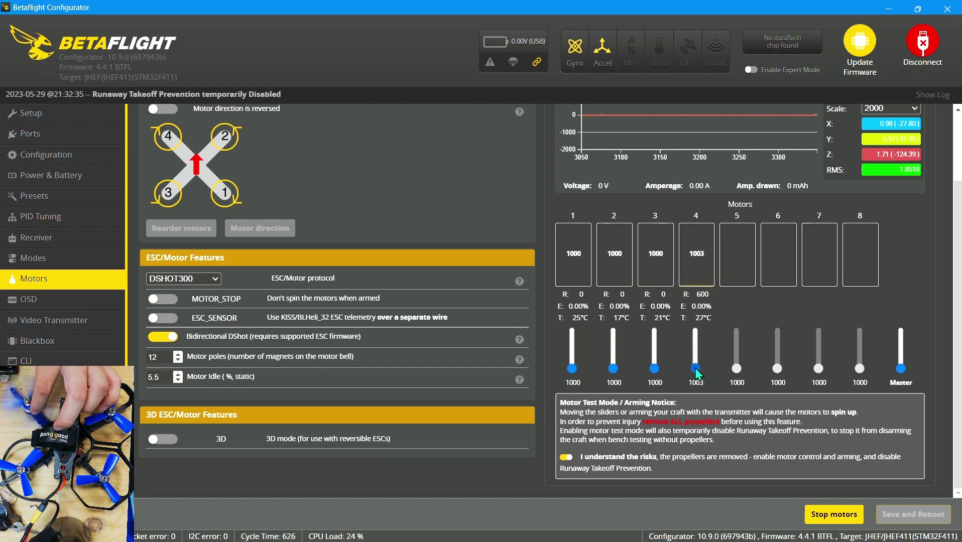
pyautogui.scroll(-2, 698, 374)
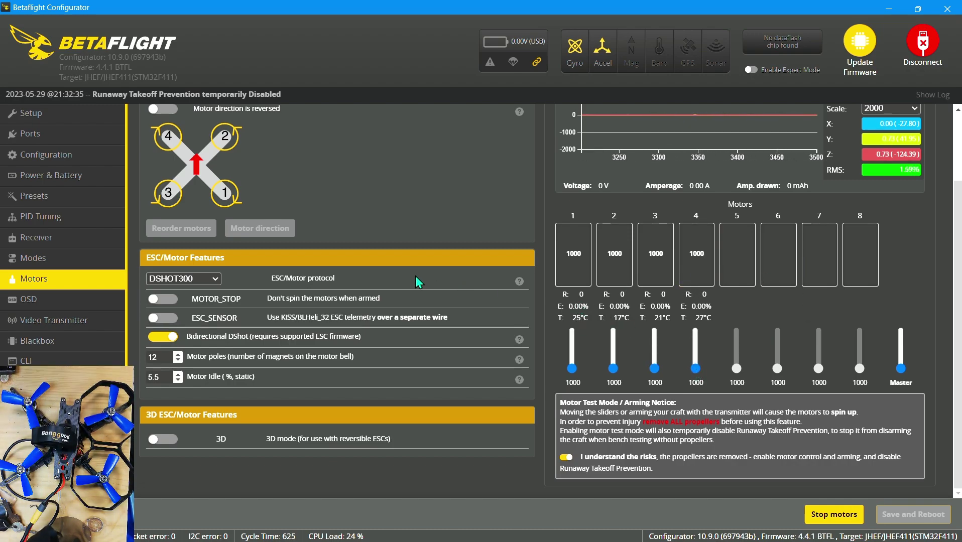
pyautogui.click(832, 515)
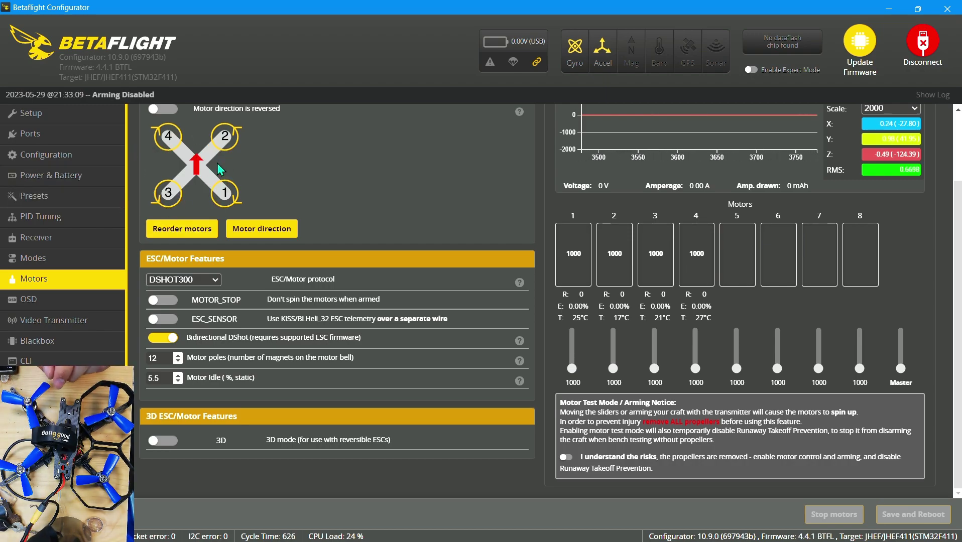
# Run the motor reordering wizard after accepting its risk notice, identify motors 1, 2, 3 and 4 by position, and leave without saving.
pyautogui.click(189, 232)
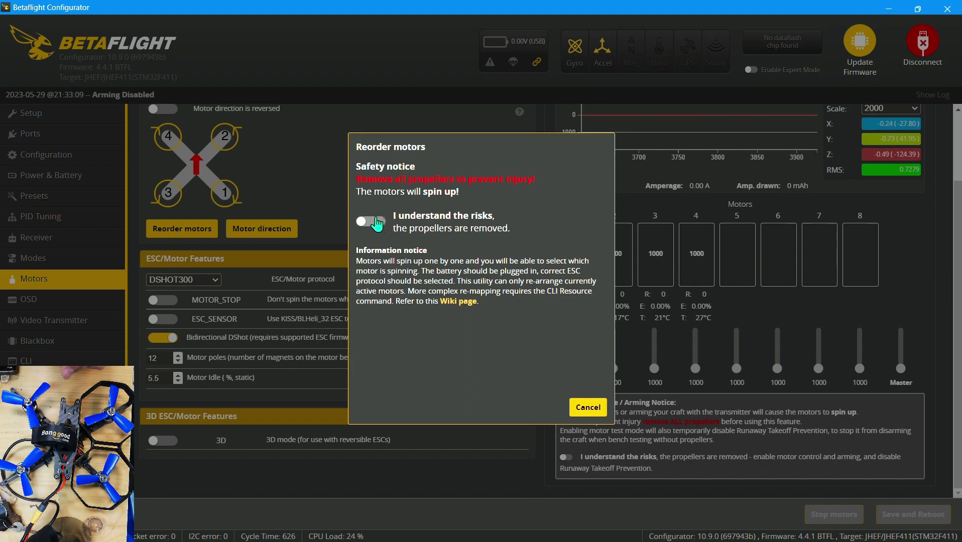
pyautogui.click(378, 225)
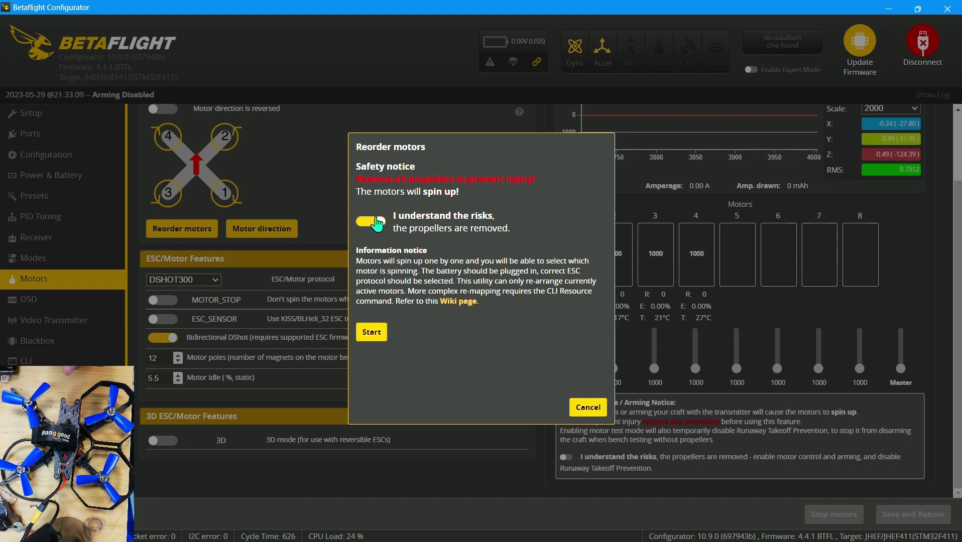
pyautogui.click(371, 333)
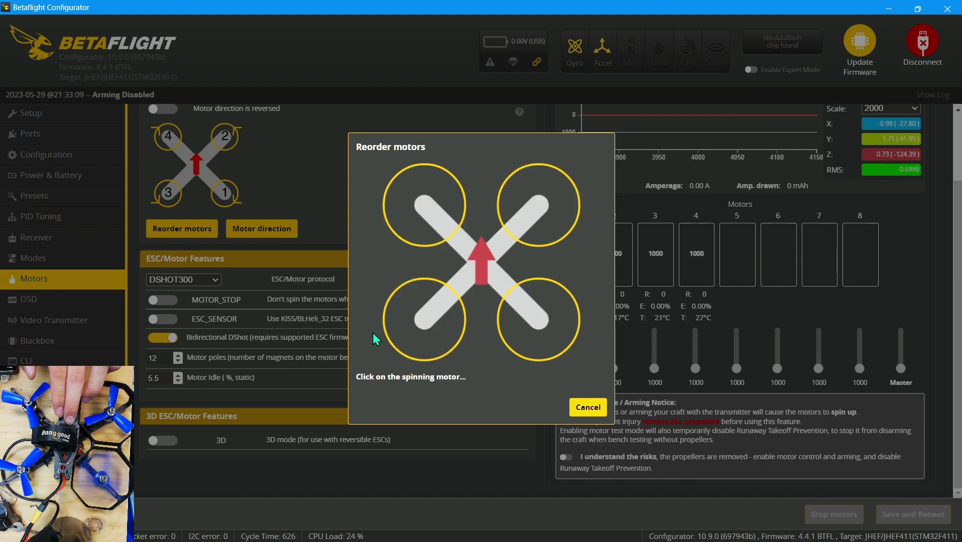
pyautogui.click(530, 322)
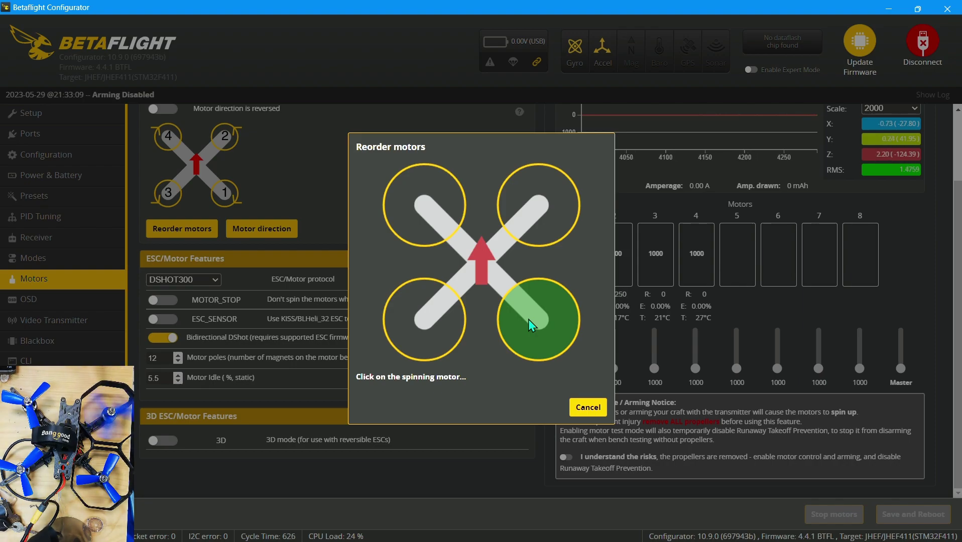
pyautogui.click(549, 224)
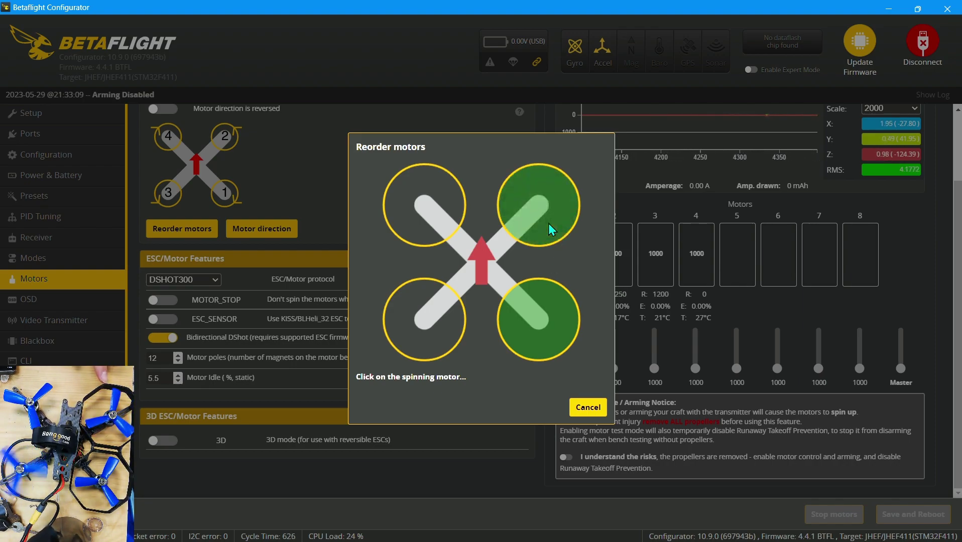
pyautogui.click(421, 319)
pyautogui.click(437, 208)
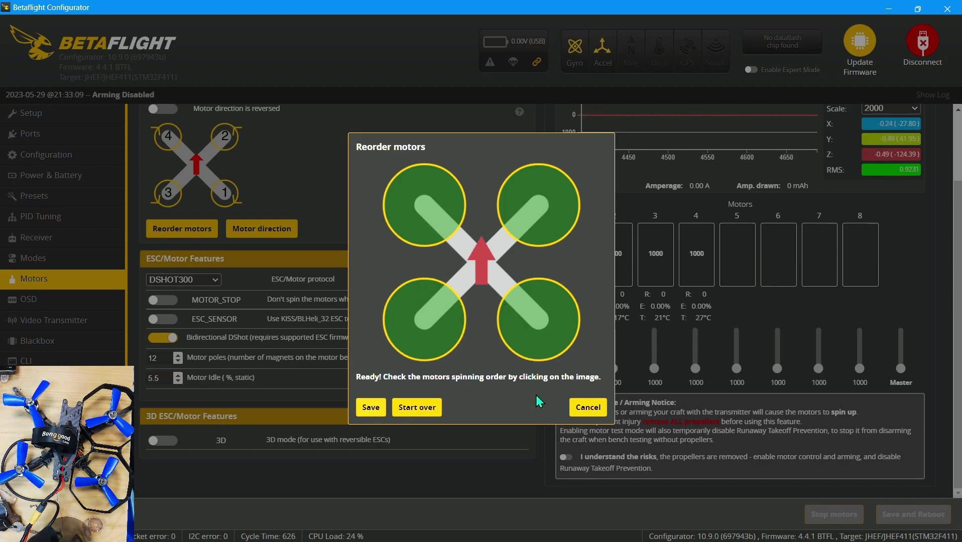
pyautogui.click(585, 407)
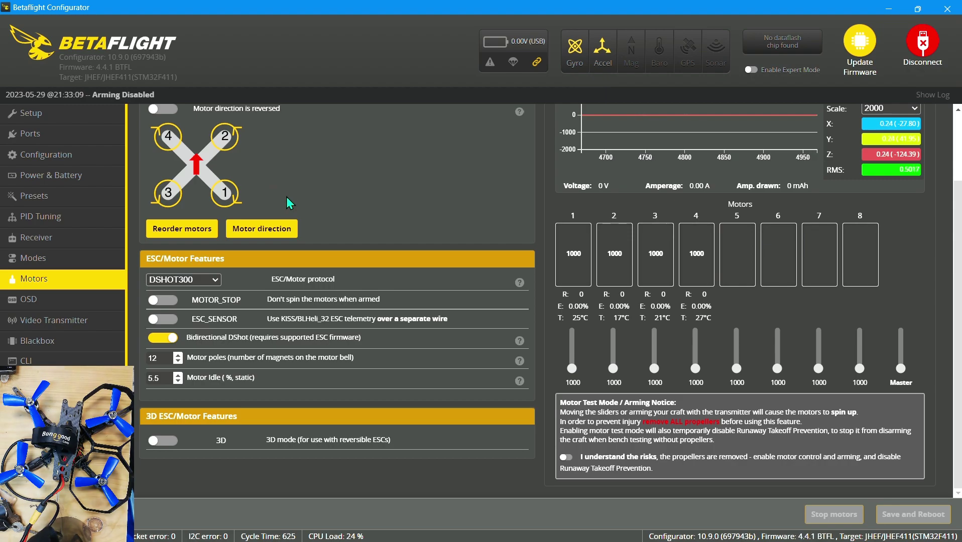
# Start individual motor direction setup after accepting its risk notice, and try the normal and reverse directions on motor 1.
pyautogui.click(268, 230)
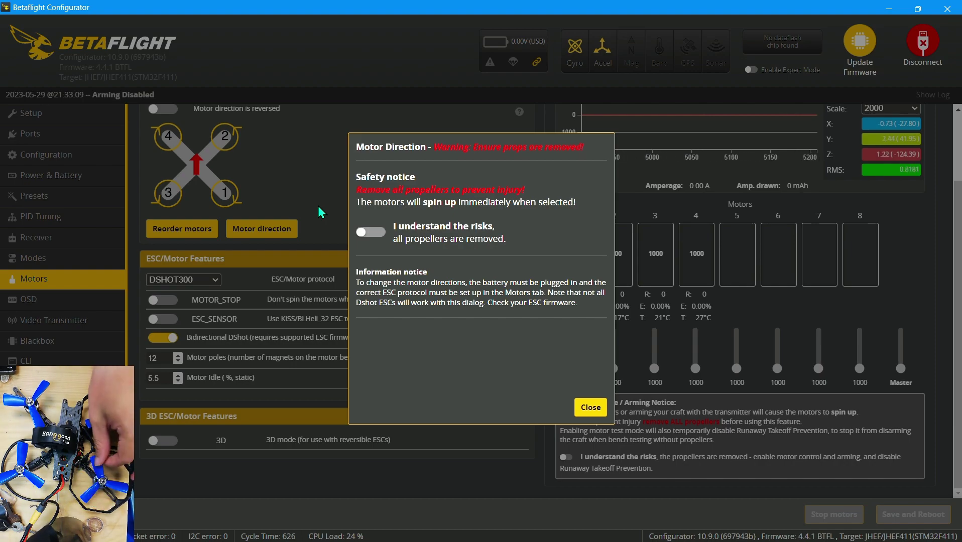
pyautogui.click(377, 234)
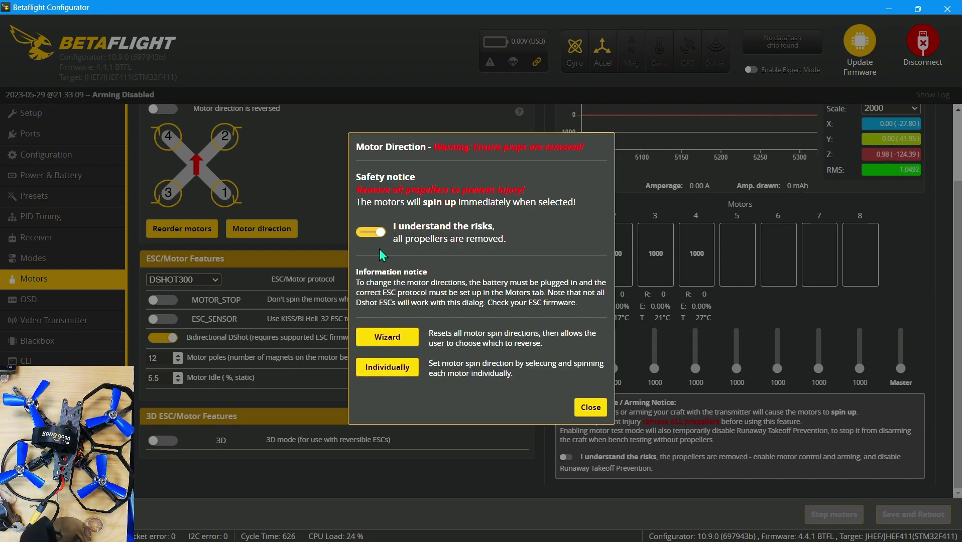
pyautogui.click(388, 369)
pyautogui.click(428, 321)
pyautogui.click(454, 379)
pyautogui.click(547, 382)
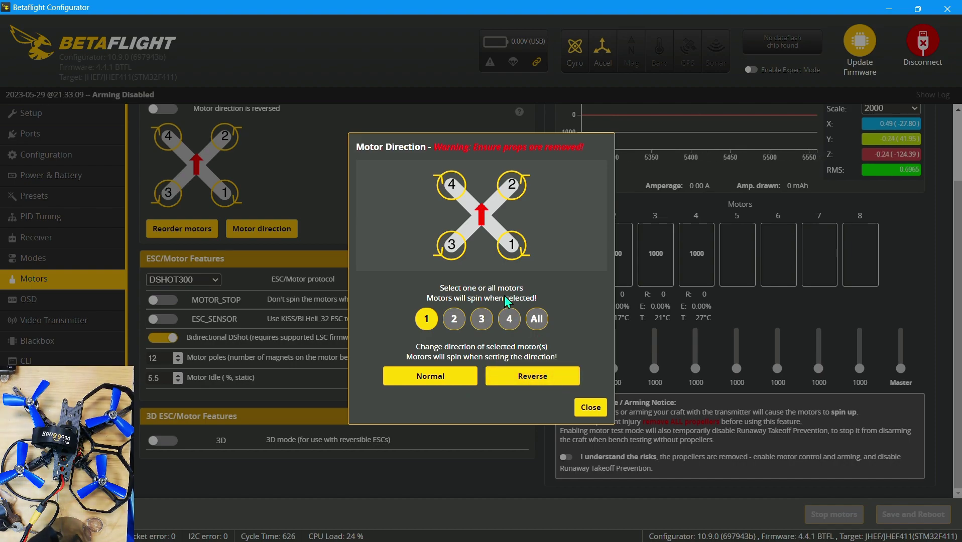
# Select motor 2 briefly, return to motor 1 and set its direction to normal, and close the direction setup.
pyautogui.click(453, 321)
pyautogui.click(427, 320)
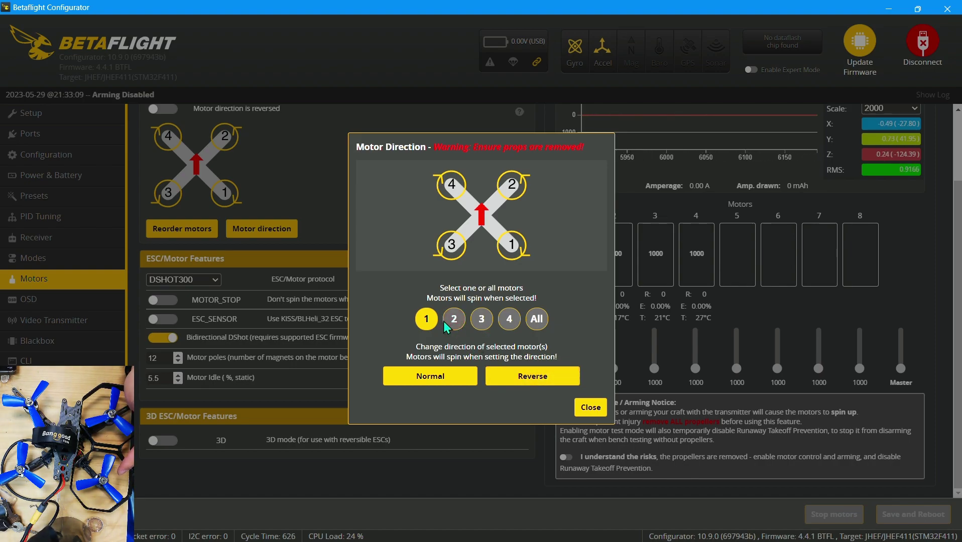
pyautogui.click(435, 374)
pyautogui.click(427, 319)
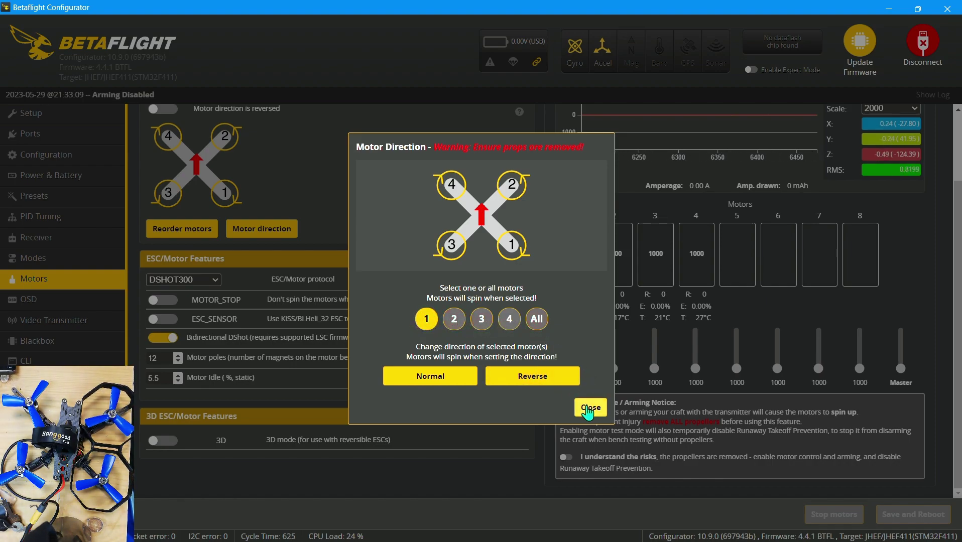
pyautogui.click(589, 411)
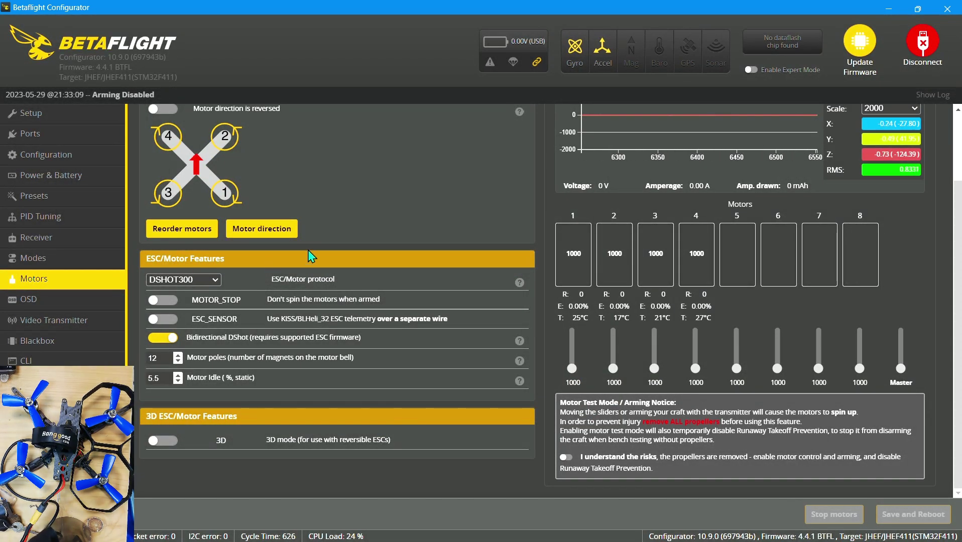